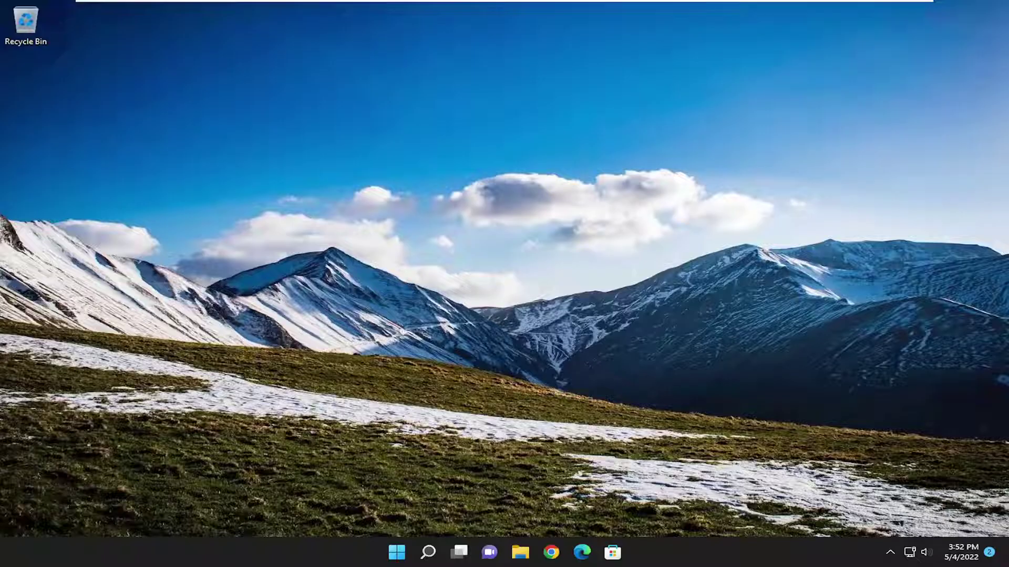
- Find the Visual C++ packages in Apps & features by filtering the installed apps list for c++
{"action": "left_click", "coordinate": [427, 552]}
{"action": "type", "text": "apps"}
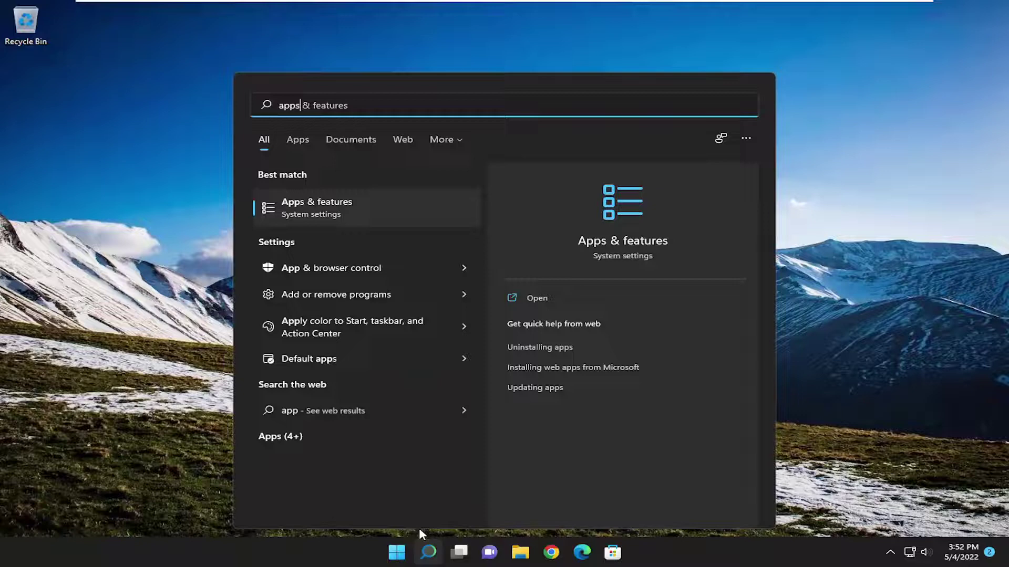
{"action": "type", "text": " and fea"}
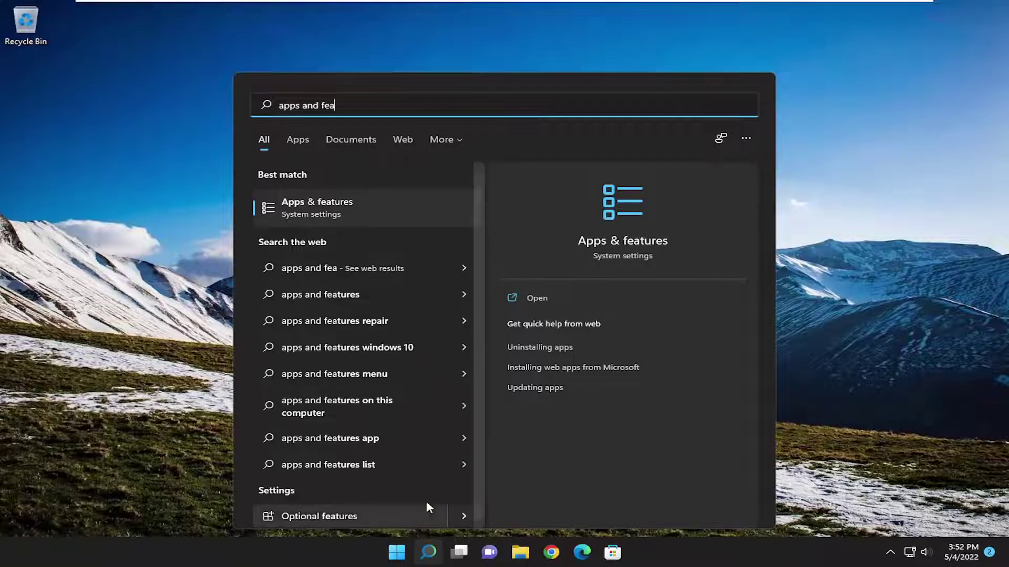
{"action": "left_click", "coordinate": [337, 209]}
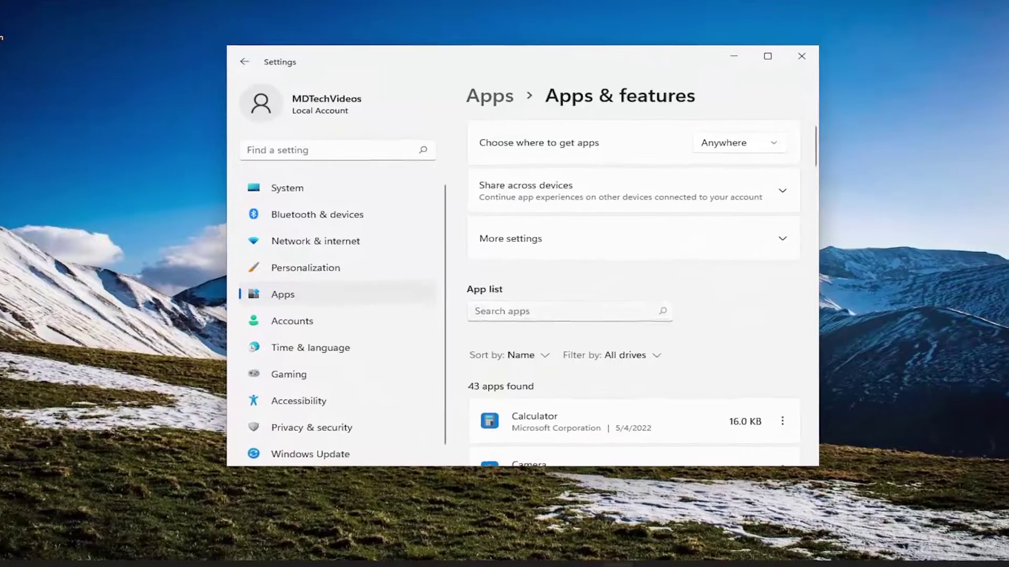
{"action": "left_click", "coordinate": [520, 301]}
{"action": "type", "text": "c++"}
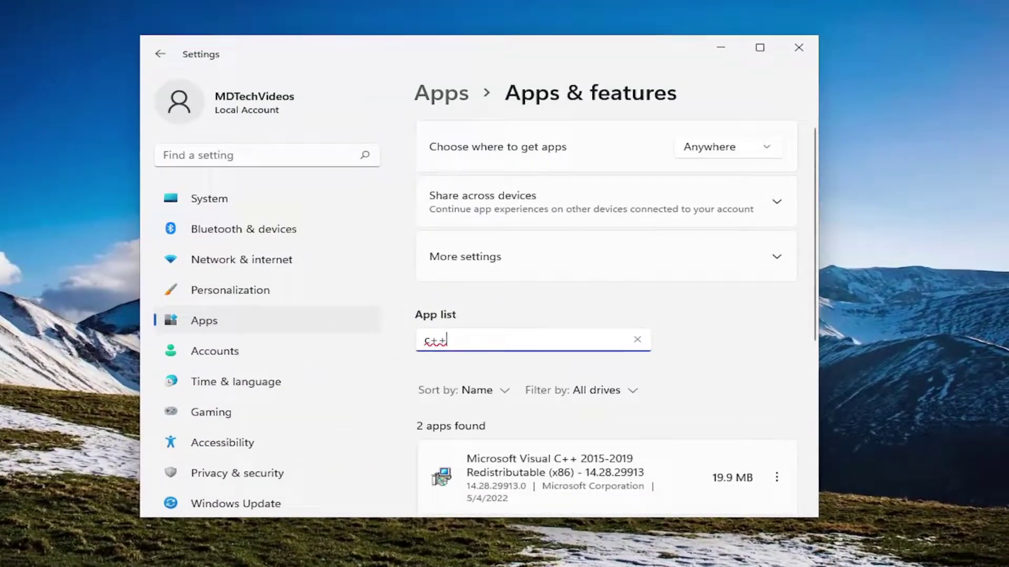
{"action": "scroll", "coordinate": [563, 363], "scroll_direction": "down", "scroll_amount": 1}
{"action": "scroll", "coordinate": [581, 367], "scroll_direction": "down", "scroll_amount": 1}
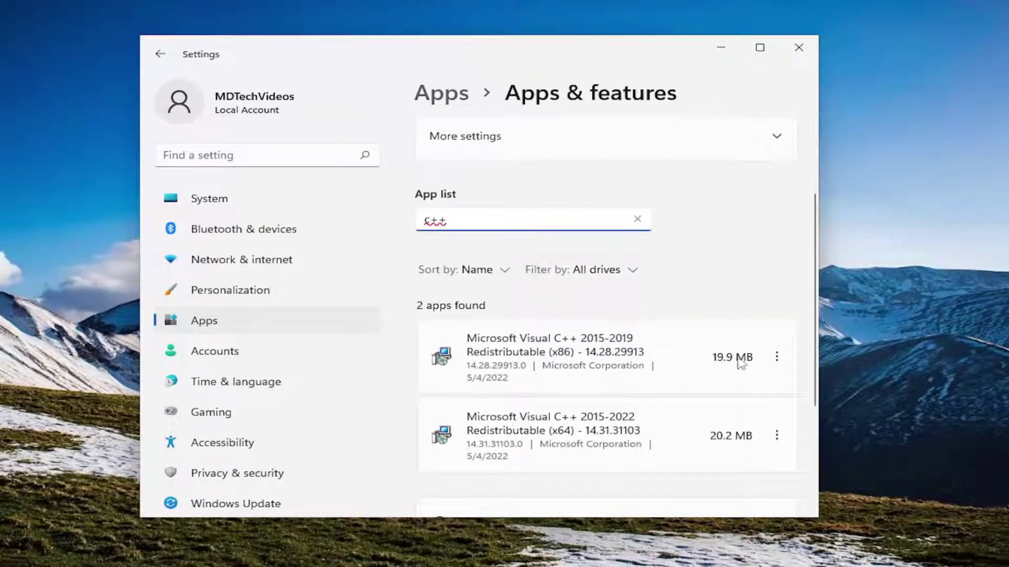
- Repair the Microsoft Visual C++ 2015-2019 Redistributable (x86) via Modify, approving UAC, until setup succeeds
{"action": "left_click", "coordinate": [779, 356]}
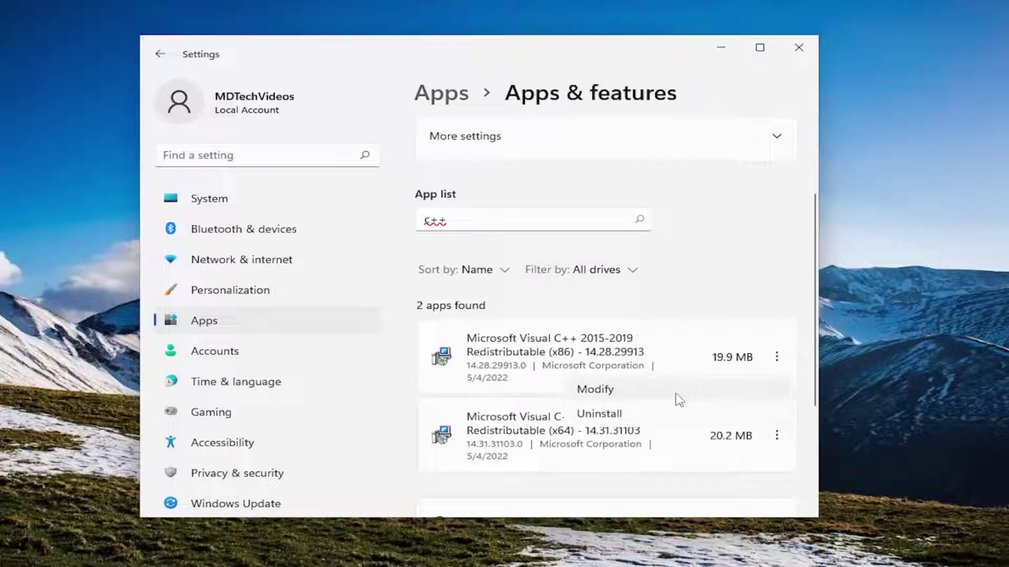
{"action": "left_click", "coordinate": [594, 387]}
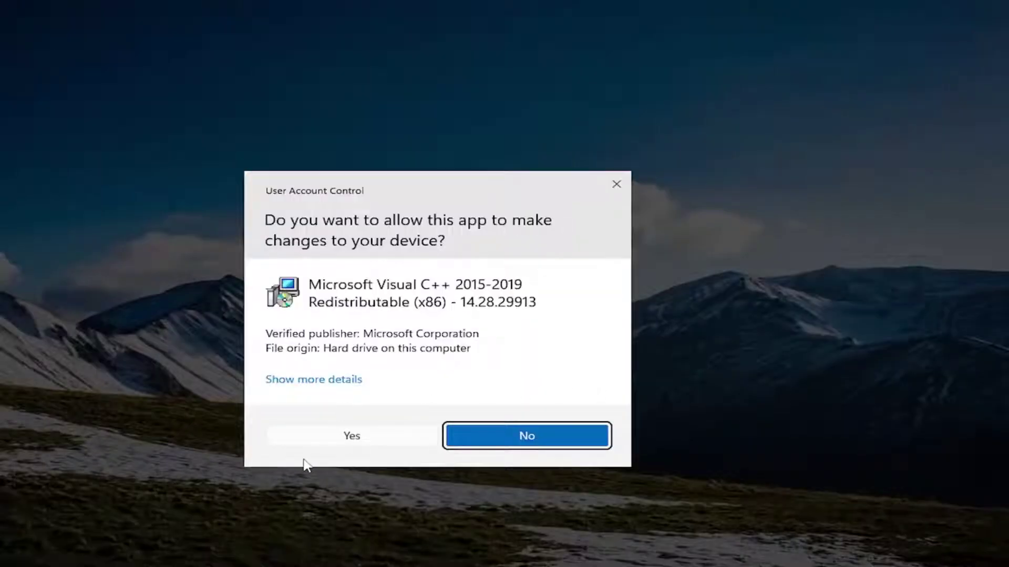
{"action": "left_click", "coordinate": [331, 444]}
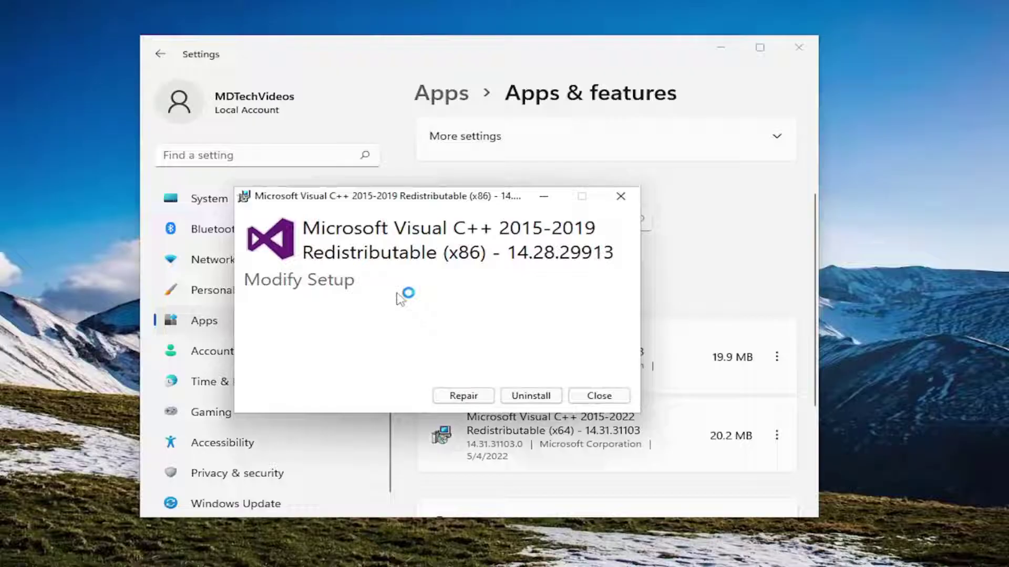
{"action": "left_click", "coordinate": [466, 396]}
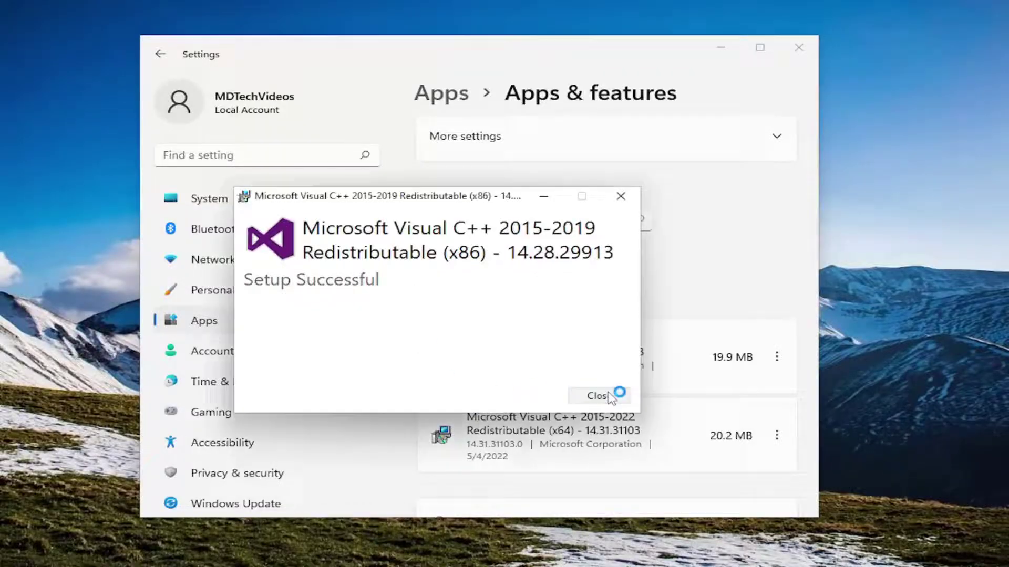
{"action": "left_click", "coordinate": [608, 396]}
- Repair the Microsoft Visual C++ 2015-2022 Redistributable (x64) via Modify and close setup without restarting
{"action": "left_click", "coordinate": [777, 437]}
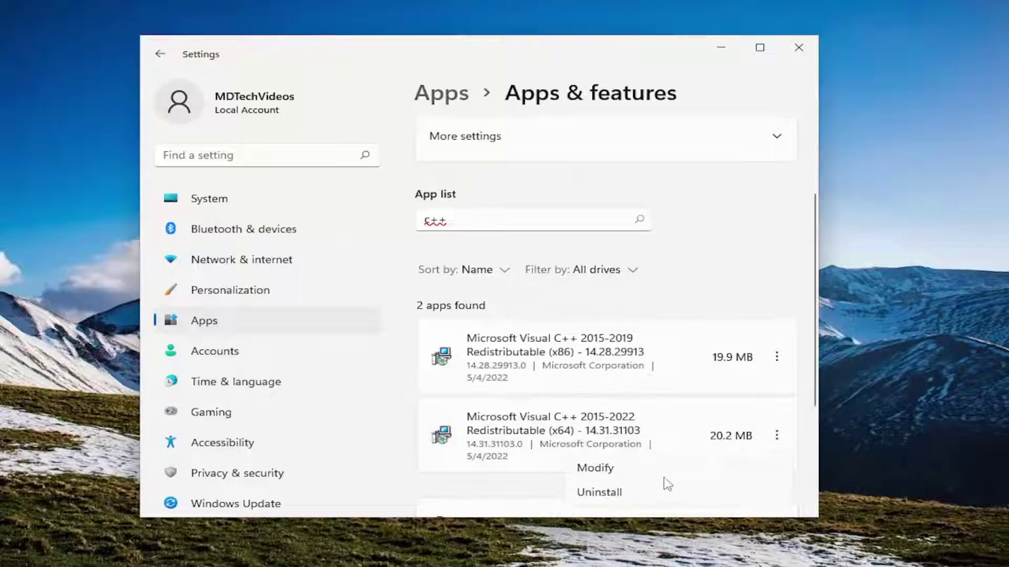
{"action": "left_click", "coordinate": [613, 471]}
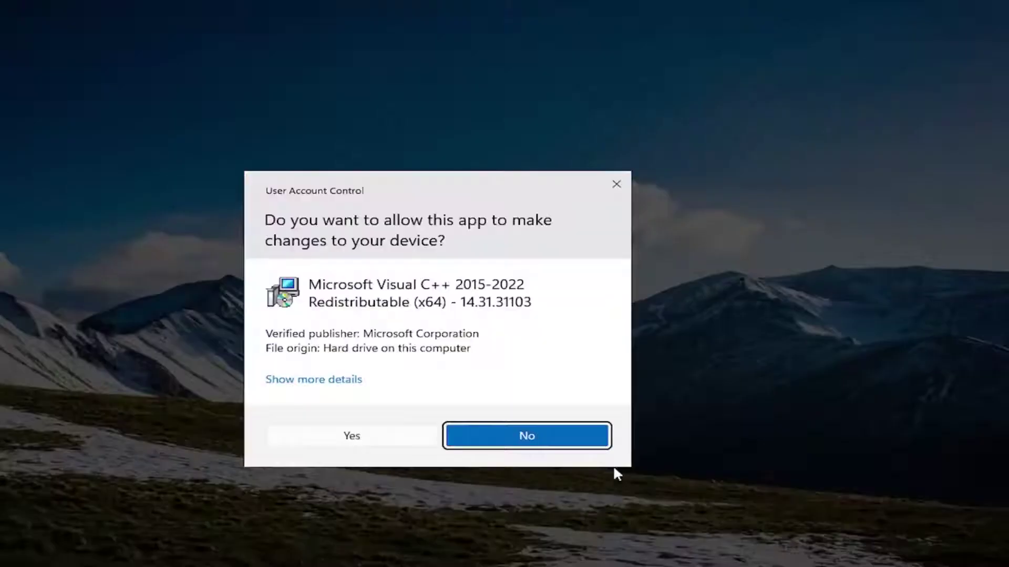
{"action": "left_click", "coordinate": [370, 439]}
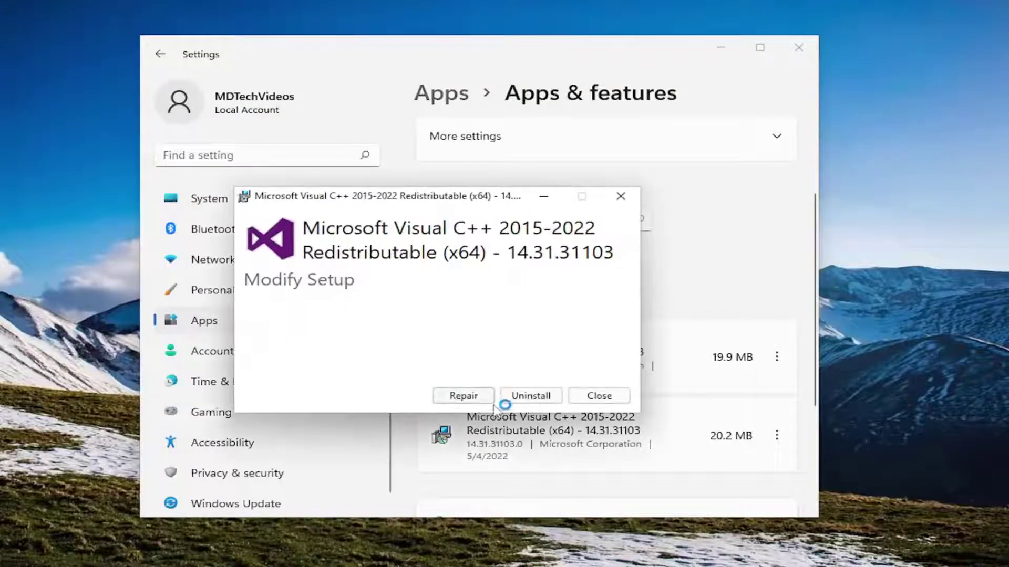
{"action": "left_click", "coordinate": [471, 399]}
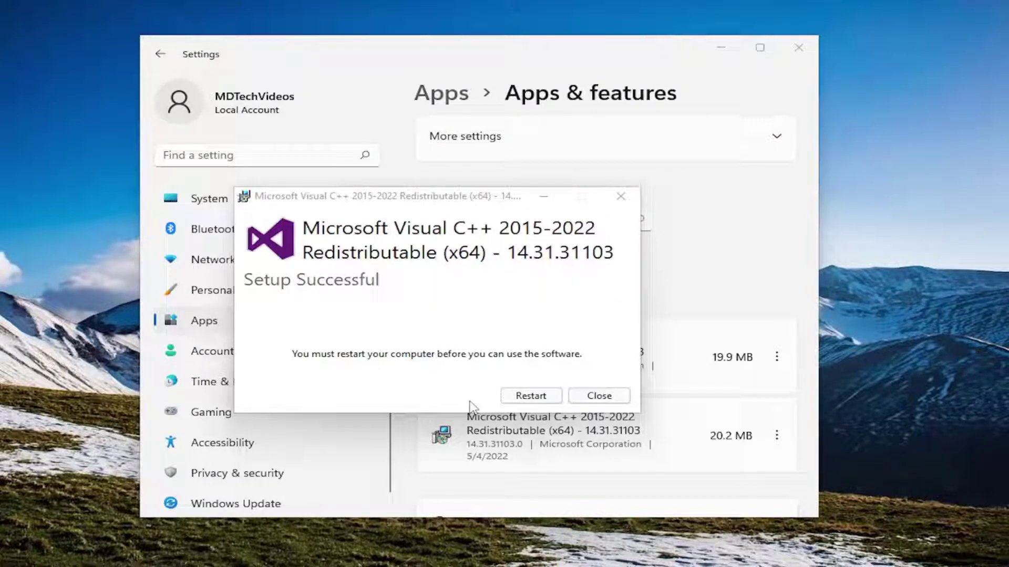
{"action": "left_click", "coordinate": [531, 396]}
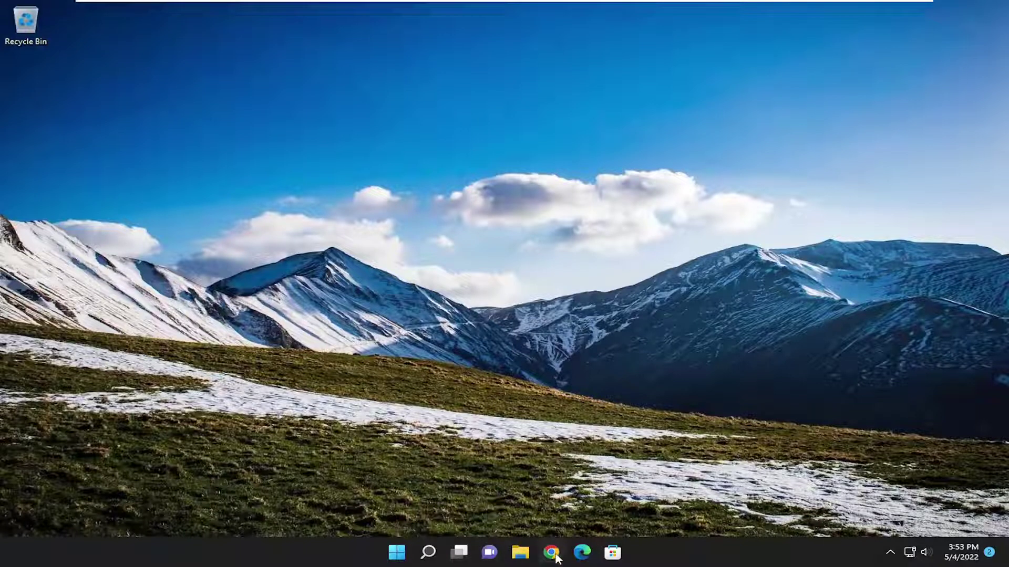
{"action": "type", "text": "dire"}
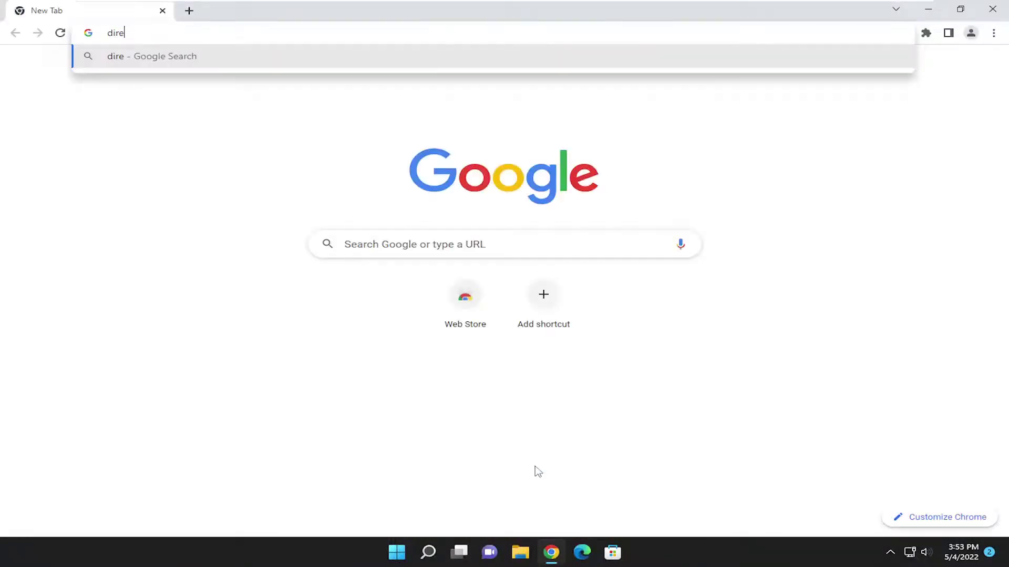
{"action": "type", "text": "ctx"}
- Search the web for directx and download the DirectX End-User Runtime Web Installer from Microsoft
{"action": "key", "text": "Return"}
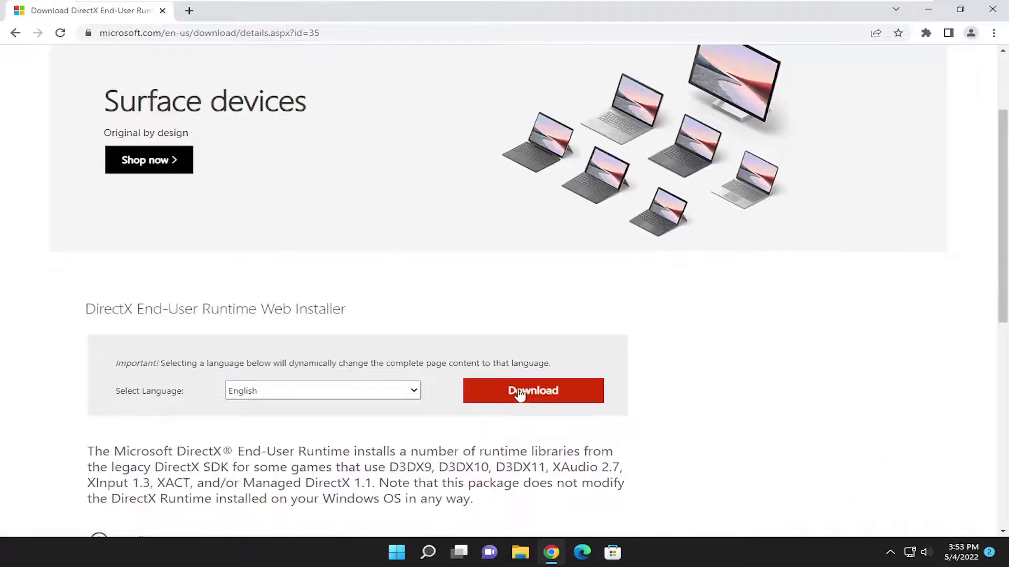
{"action": "left_click", "coordinate": [514, 393]}
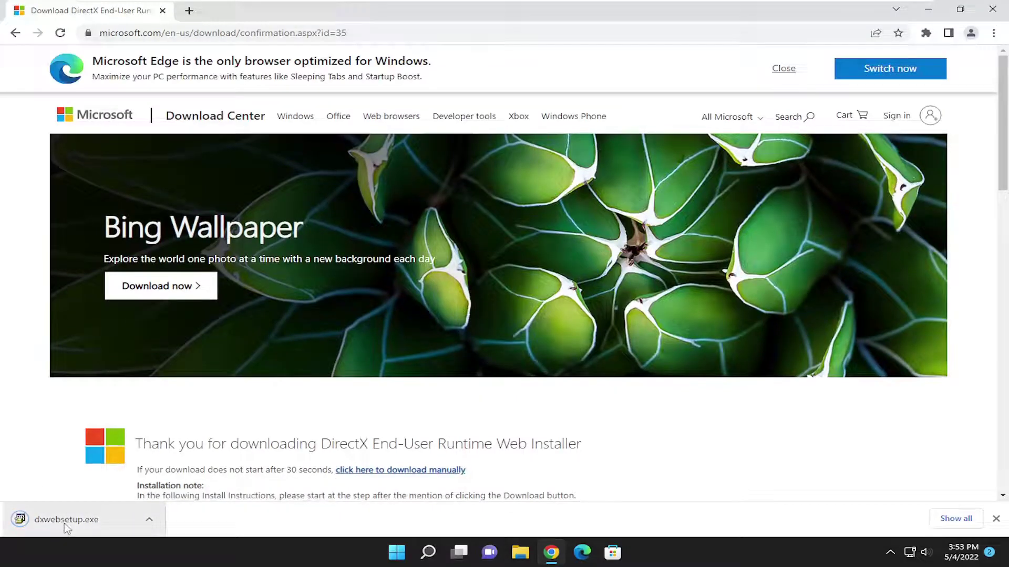
- Run the downloaded dxwebsetup.exe and allow it to make changes
{"action": "left_click", "coordinate": [68, 524]}
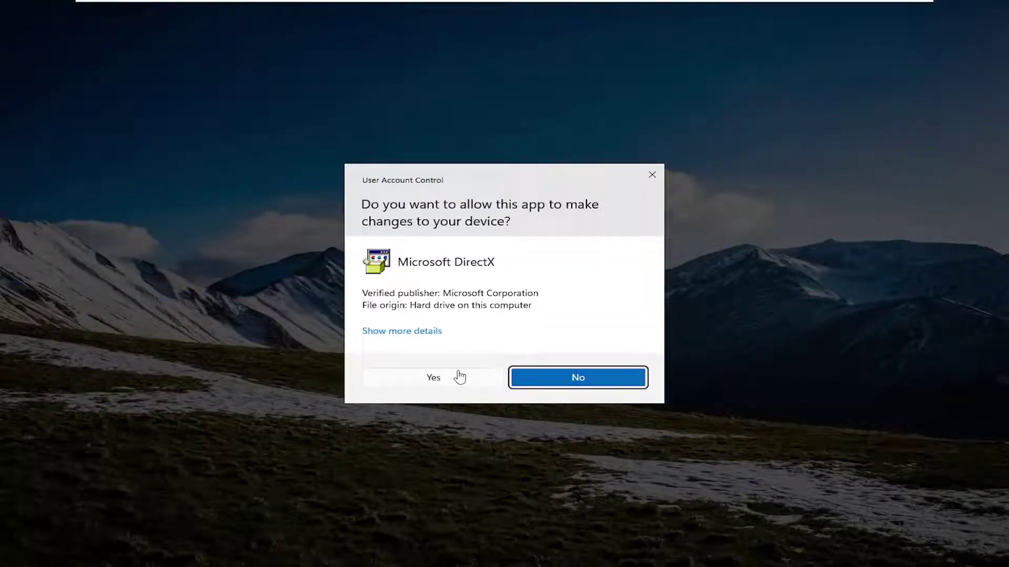
{"action": "left_click", "coordinate": [433, 379]}
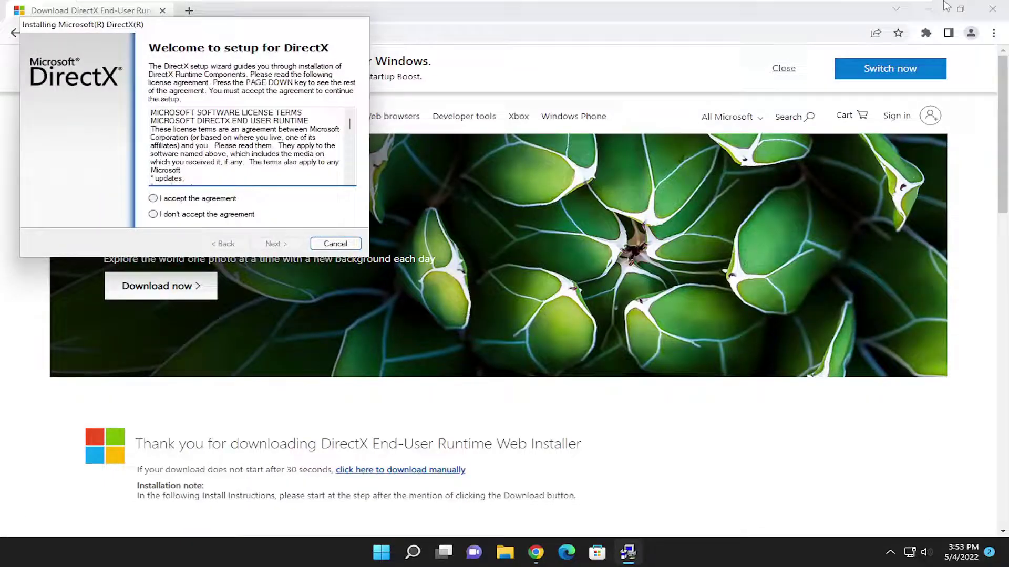
{"action": "left_click", "coordinate": [928, 9]}
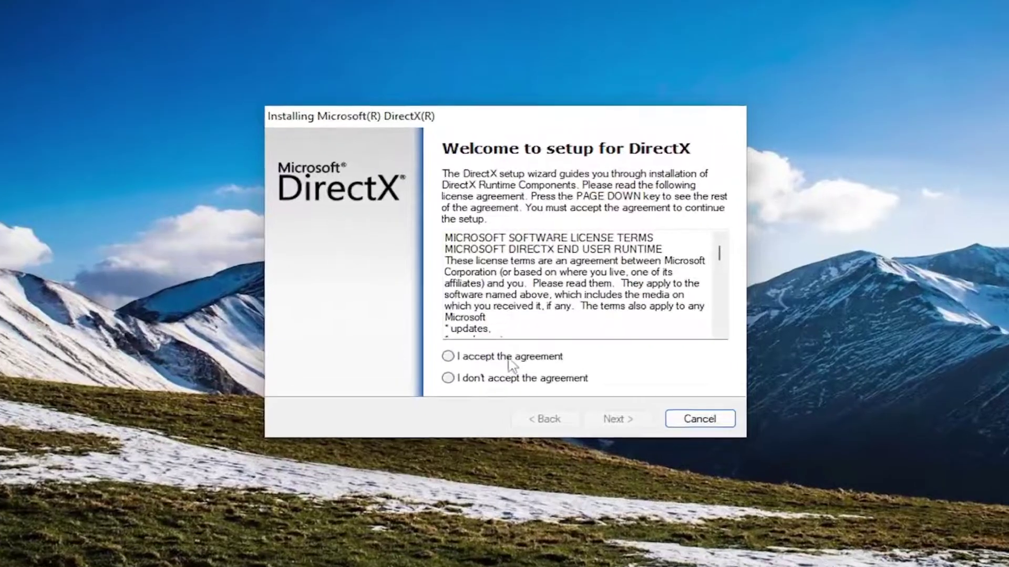
- Accept the DirectX license agreement and decline the Bing Bar offer to reach the components page
{"action": "left_click", "coordinate": [508, 360]}
{"action": "left_click", "coordinate": [603, 421]}
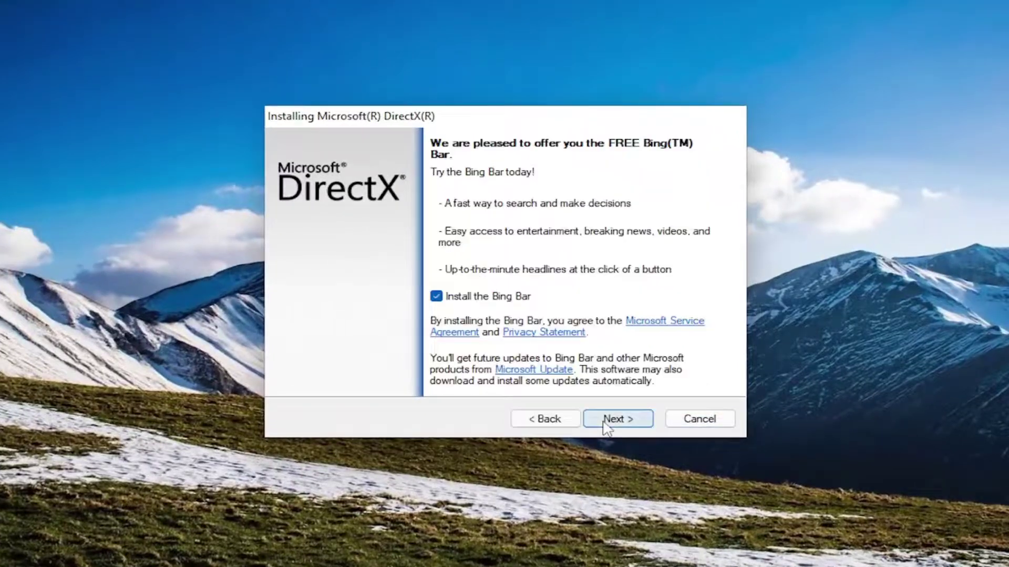
{"action": "left_click", "coordinate": [482, 302]}
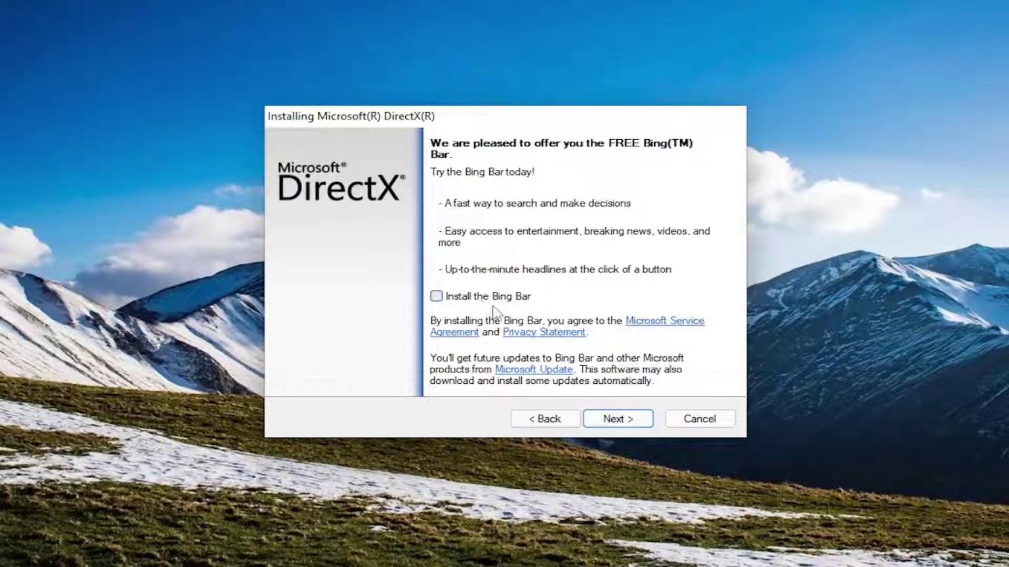
{"action": "left_click", "coordinate": [604, 422]}
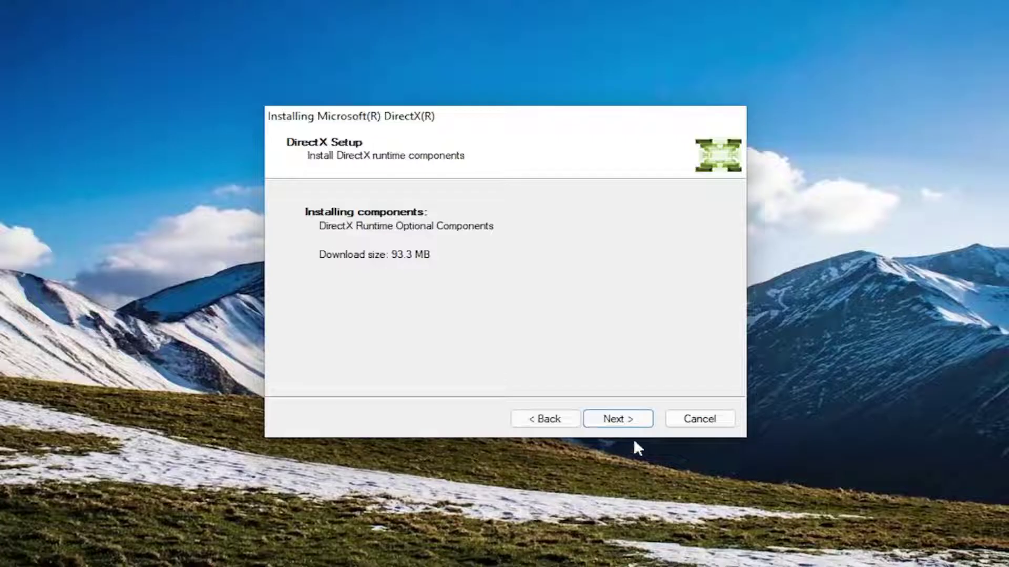
- Start downloading and installing the 93.3 MB DirectX Runtime Optional Components
{"action": "left_click", "coordinate": [618, 421]}
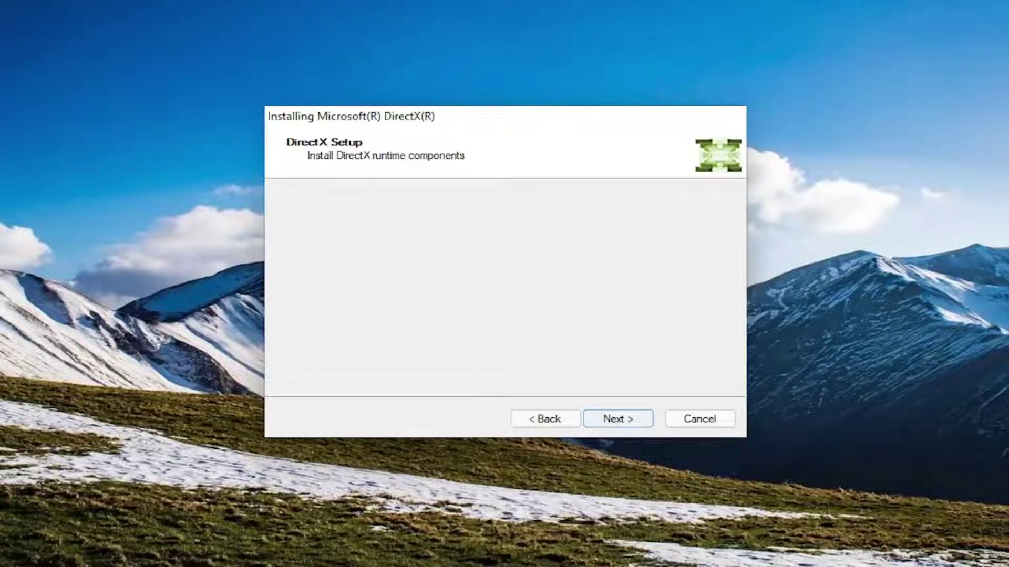